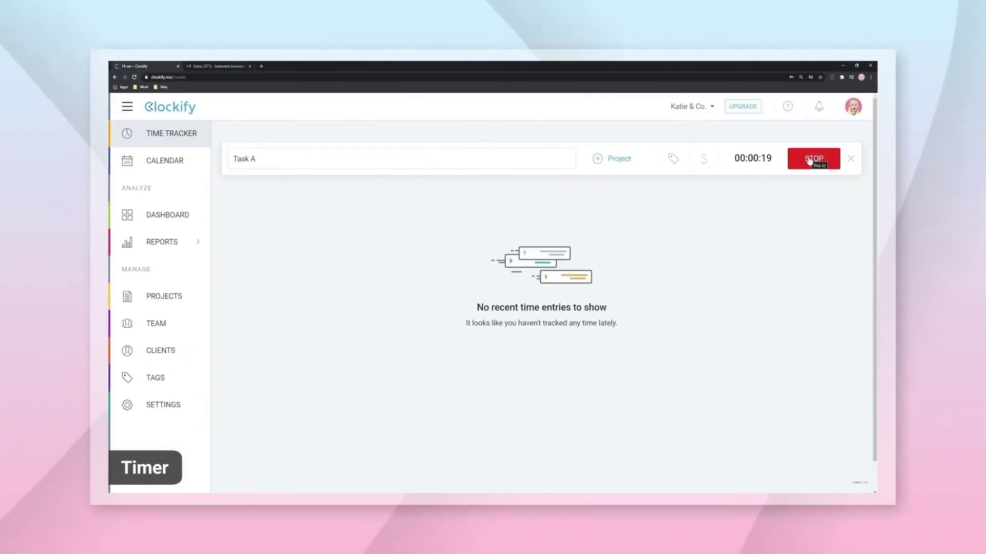
# Stop the Task A timer and check the project list, beginning a new project.
pyautogui.click(813, 159)
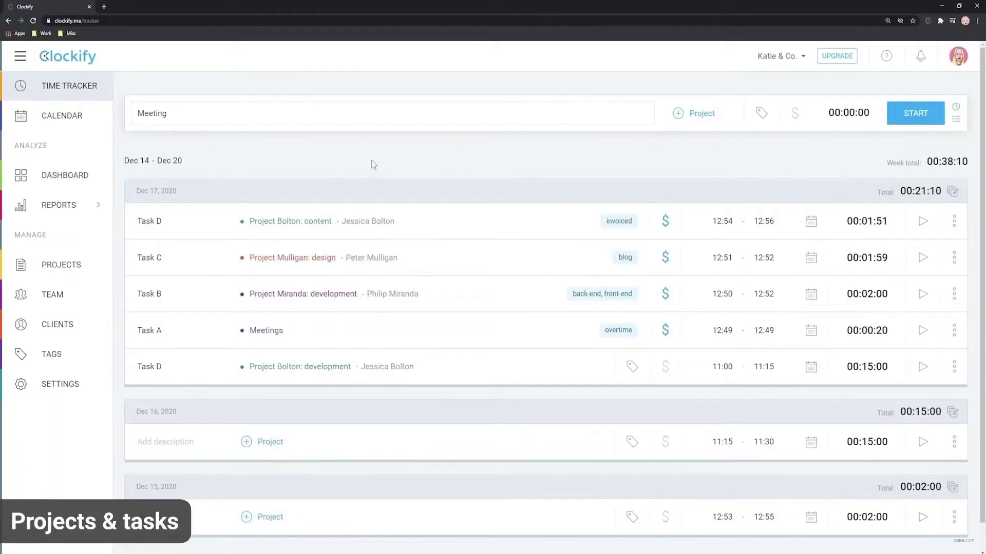
pyautogui.click(45, 270)
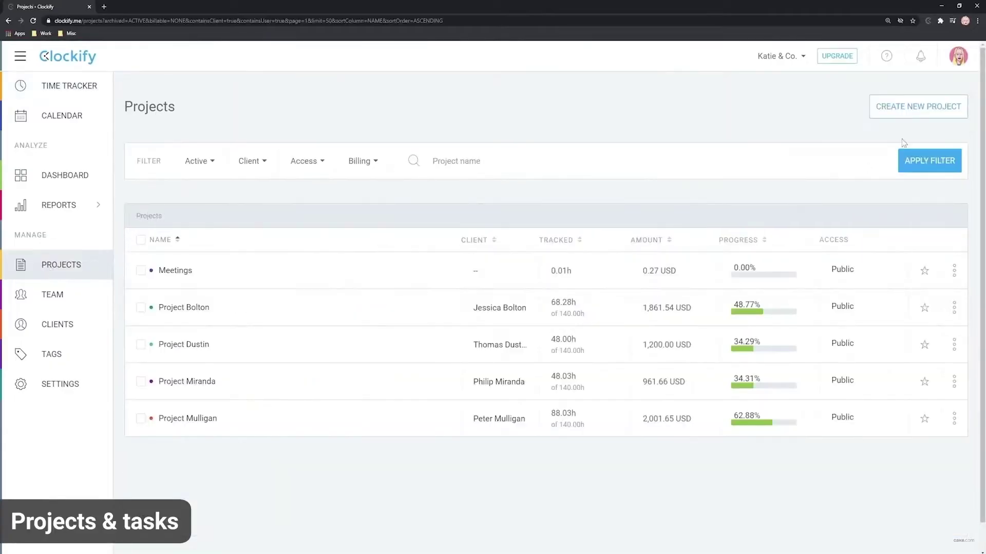
pyautogui.click(909, 109)
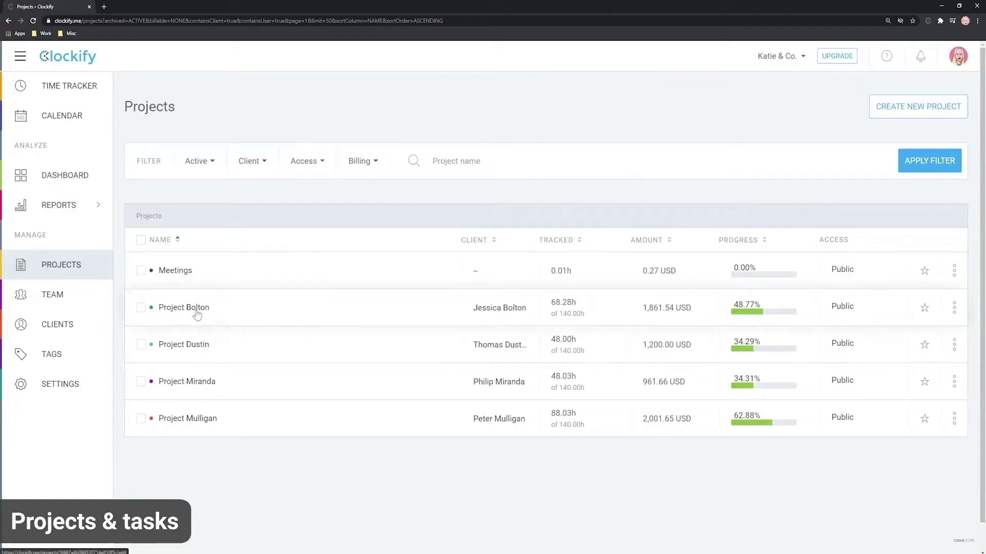
# View Project Bolton's tasks, then filter the summary report to description 001.
pyautogui.click(197, 312)
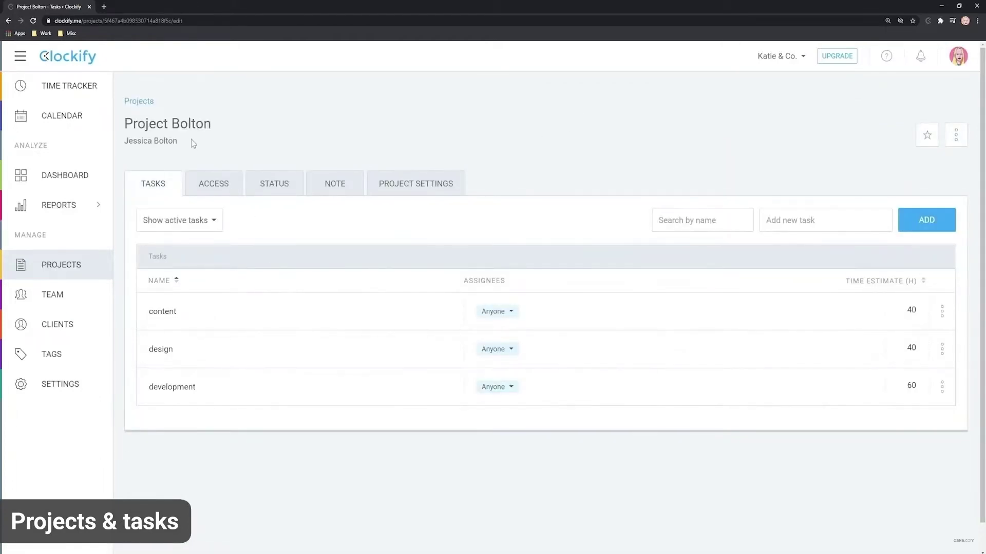
pyautogui.click(75, 91)
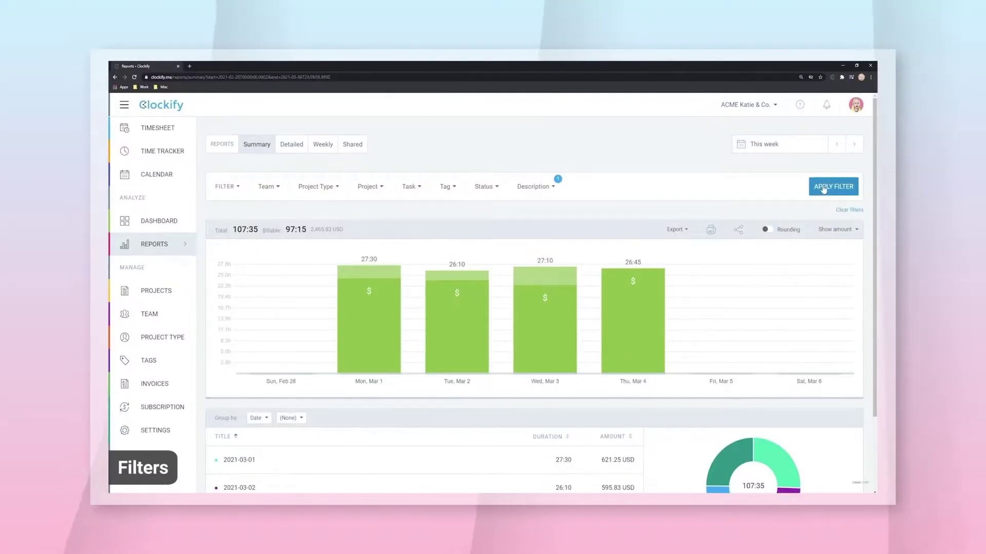
pyautogui.click(823, 190)
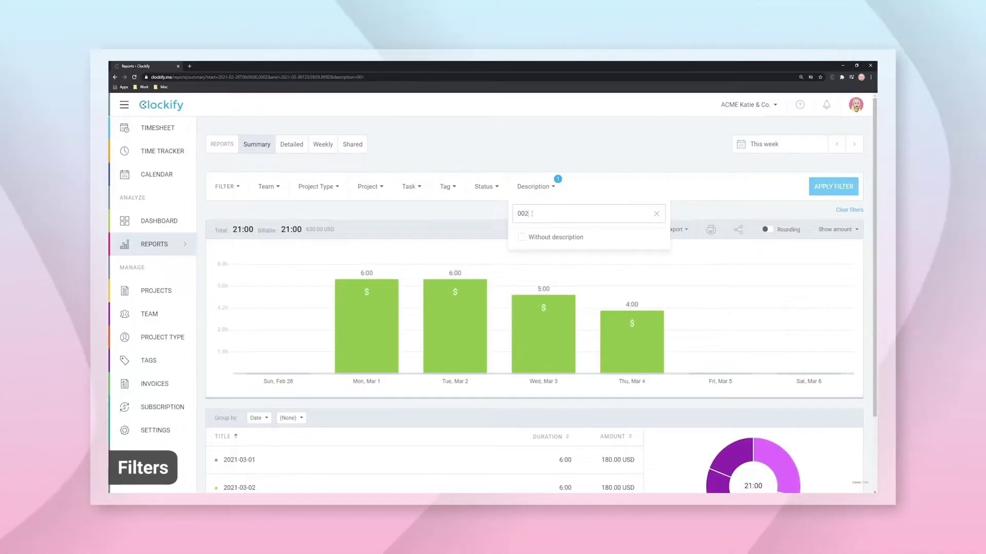
# Apply the changed description filter, then a status filter, to the weekly summary report.
pyautogui.click(834, 187)
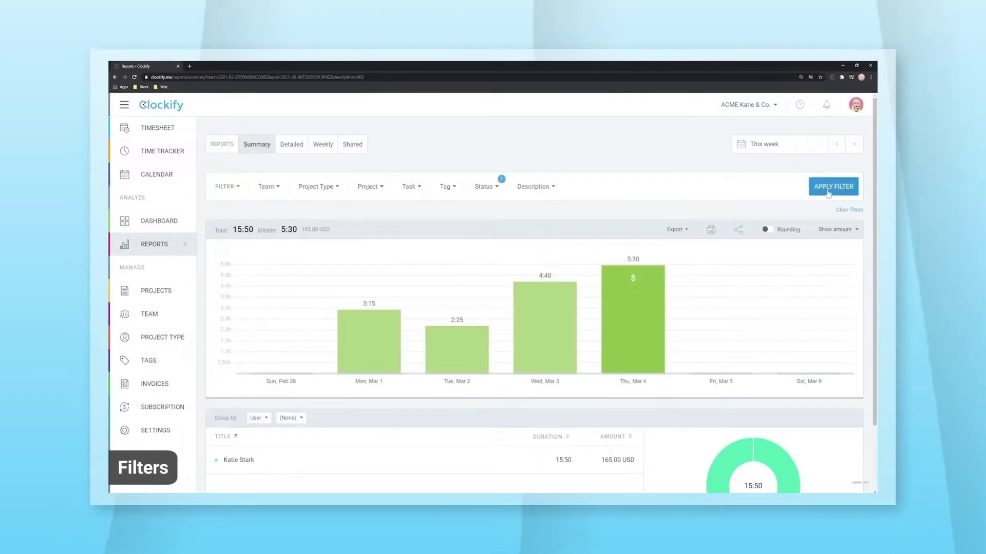
pyautogui.click(827, 190)
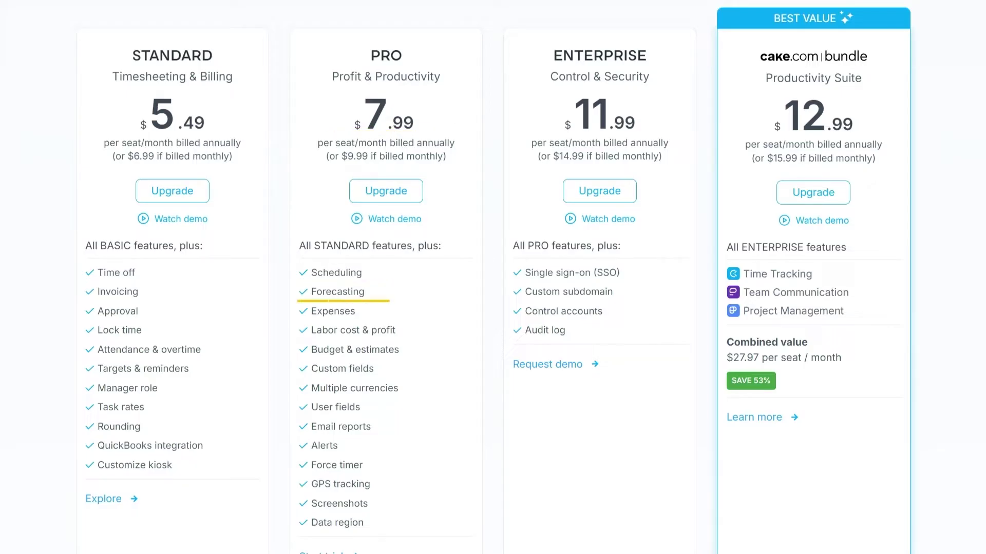
pyautogui.scroll(-2, 493, 277)
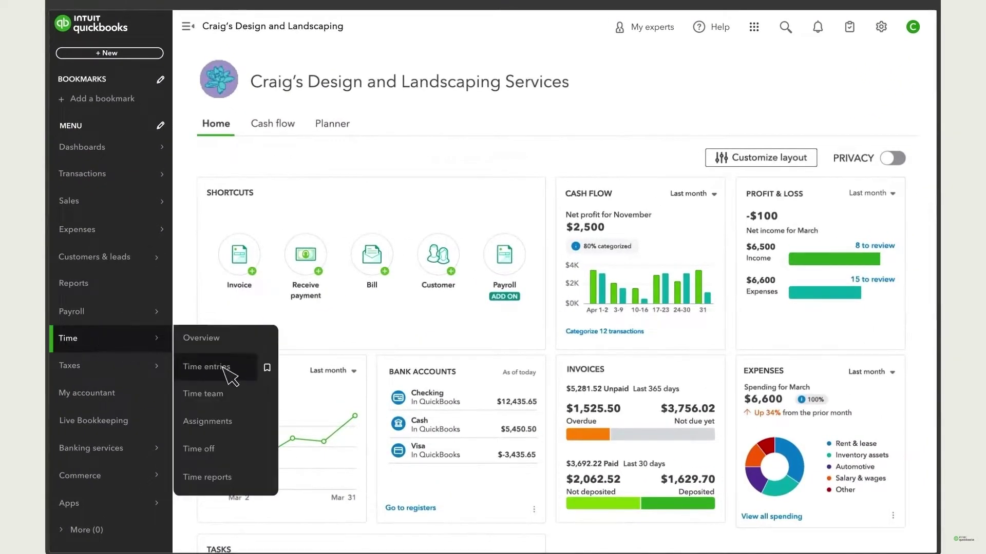
# Browse QuickBooks Time's time entries, time team, who's working now and payroll employees list.
pyautogui.click(207, 367)
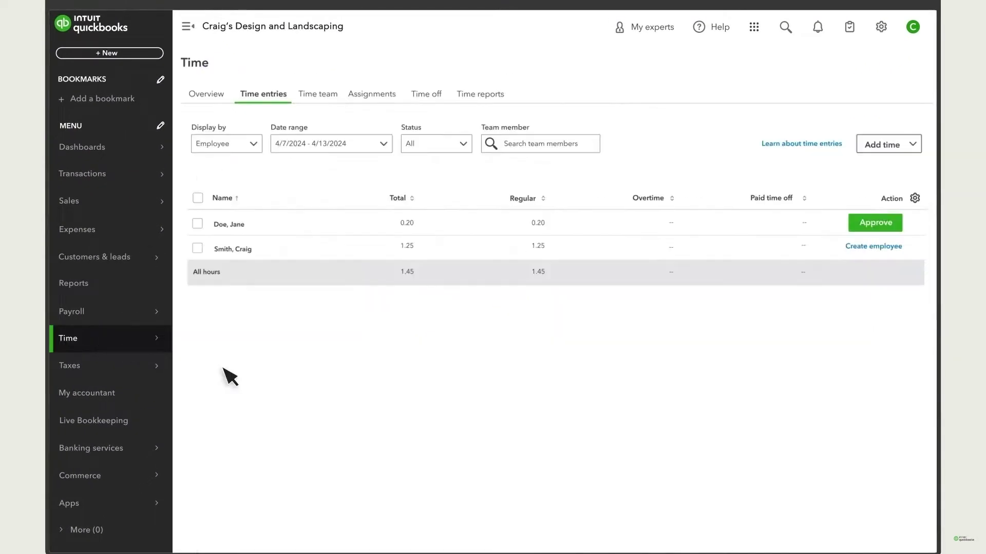
pyautogui.click(317, 94)
pyautogui.click(671, 126)
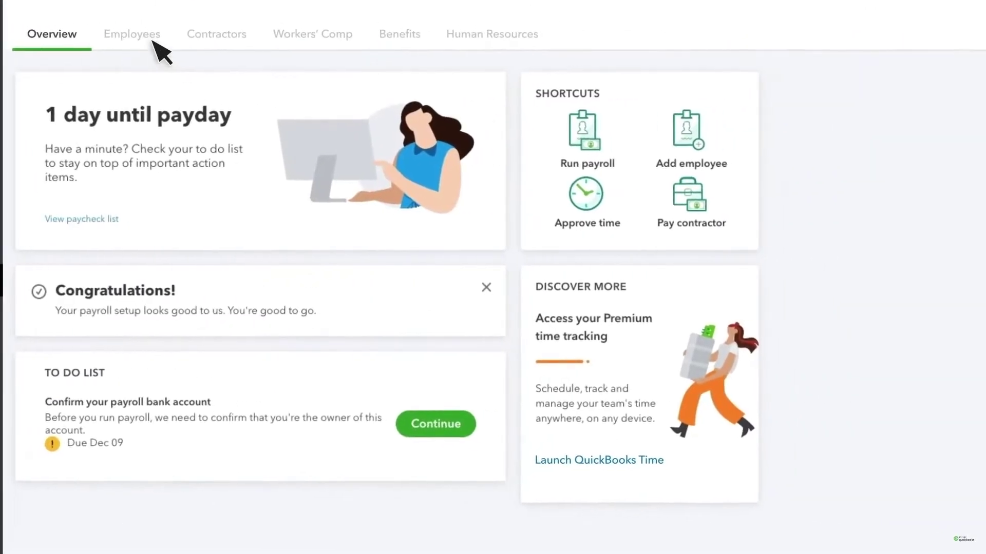
pyautogui.click(216, 31)
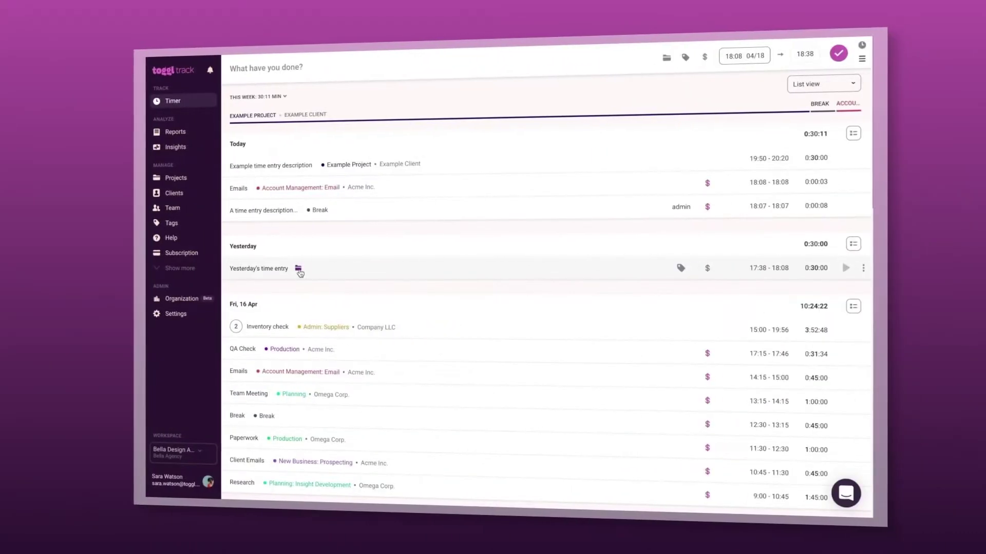
# Create a new project with a client for yesterday's time entry.
pyautogui.click(298, 269)
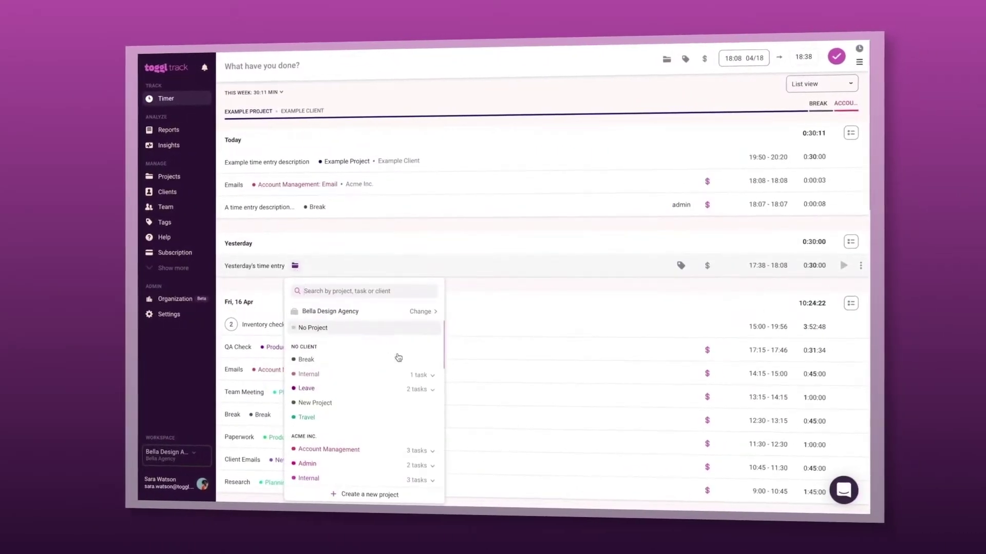
pyautogui.click(368, 496)
pyautogui.write('New Pro')
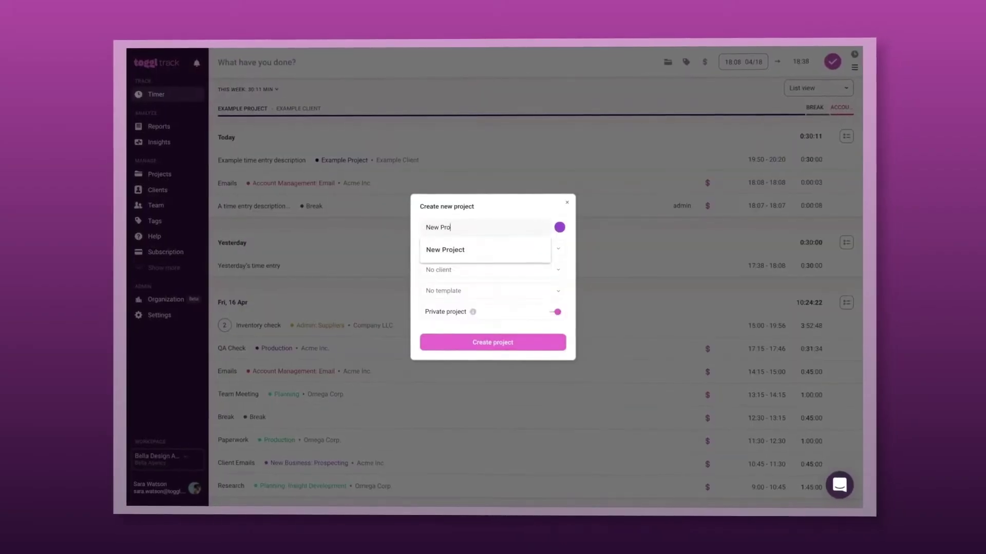
pyautogui.write('ject')
pyautogui.click(470, 275)
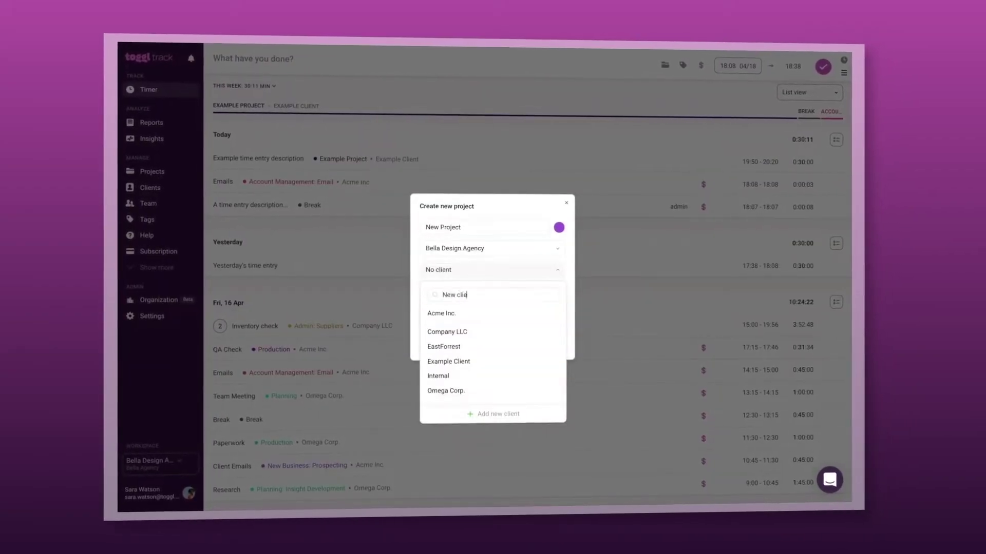
pyautogui.write('New client')
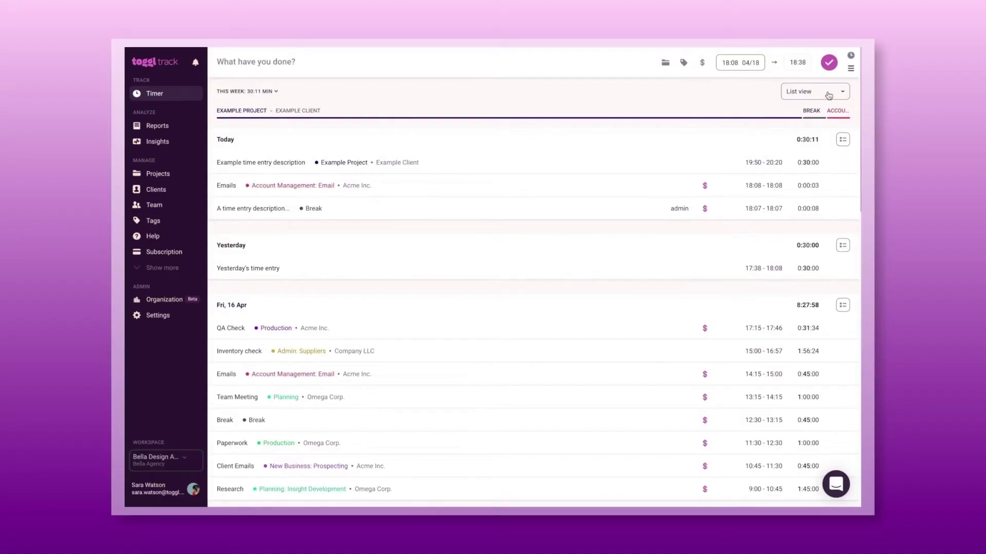
# Show entries in weekly calendar view, start timing Emails, and generate the project donut chart.
pyautogui.click(814, 125)
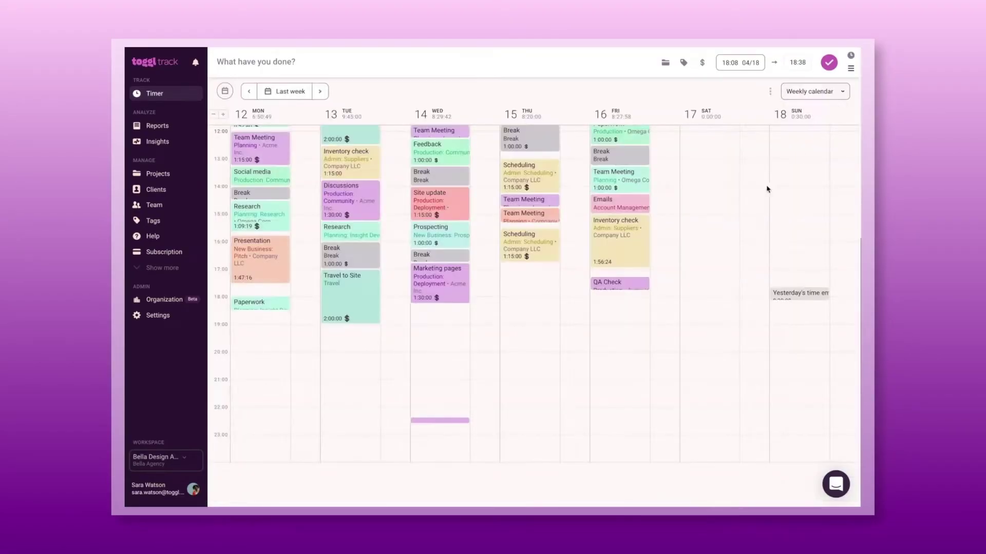
pyautogui.scroll(5, 721, 270)
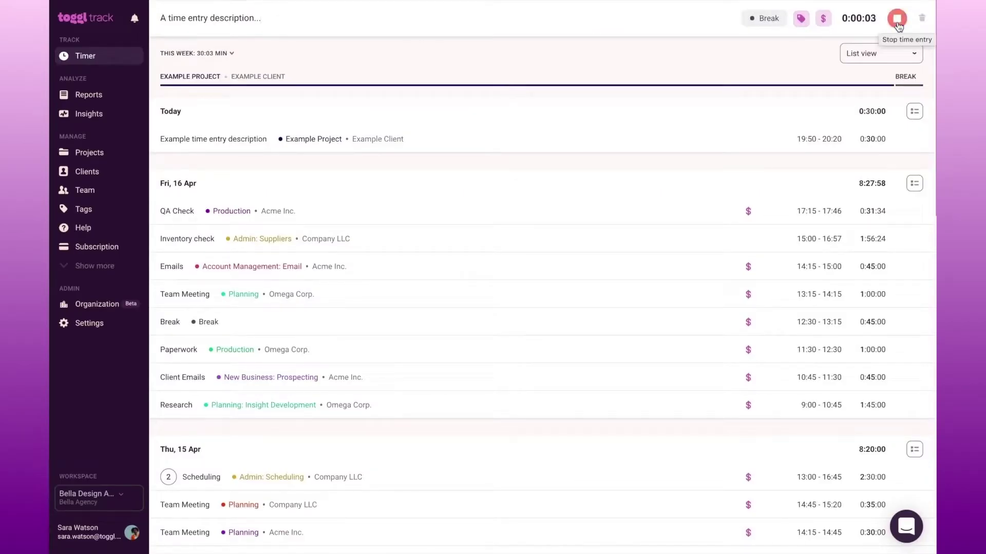
pyautogui.click(897, 19)
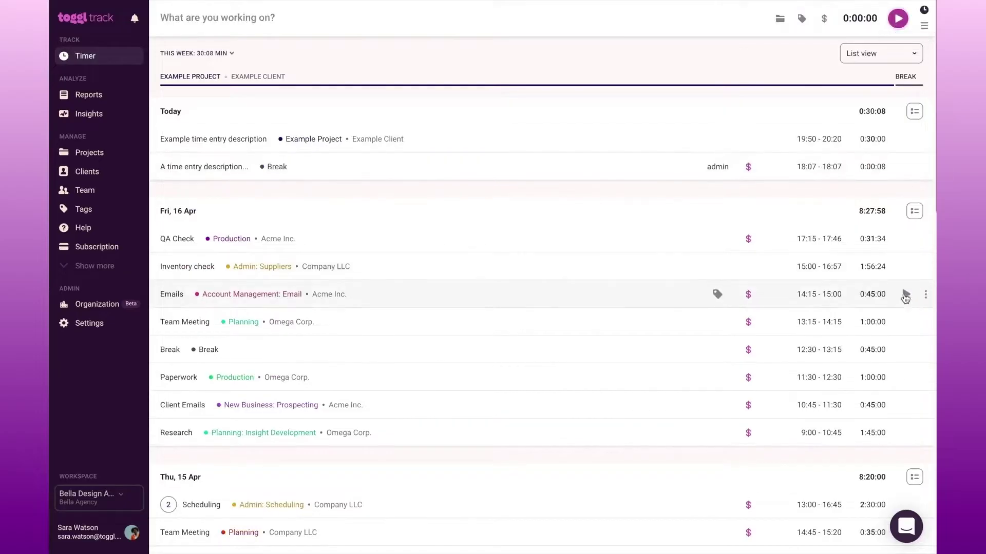
pyautogui.click(905, 294)
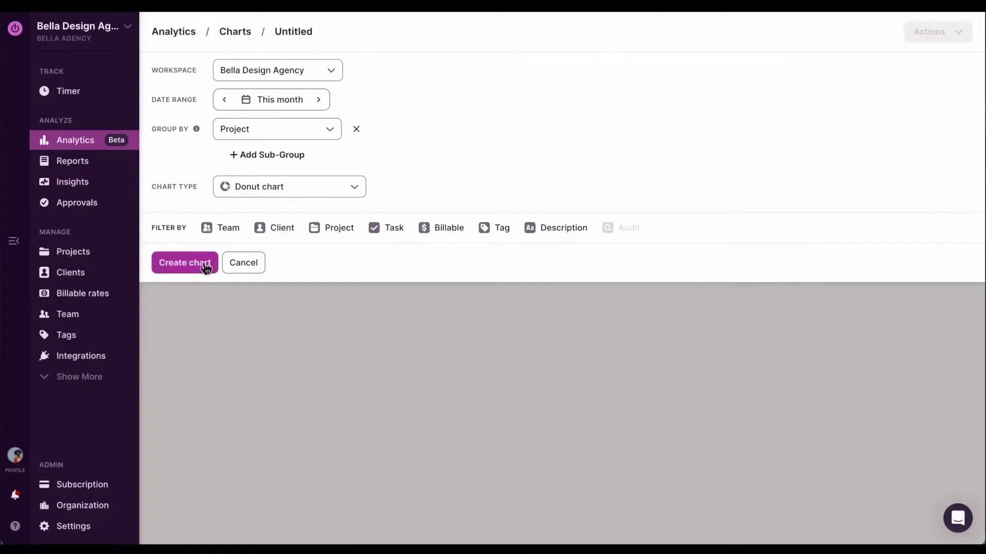
pyautogui.click(185, 263)
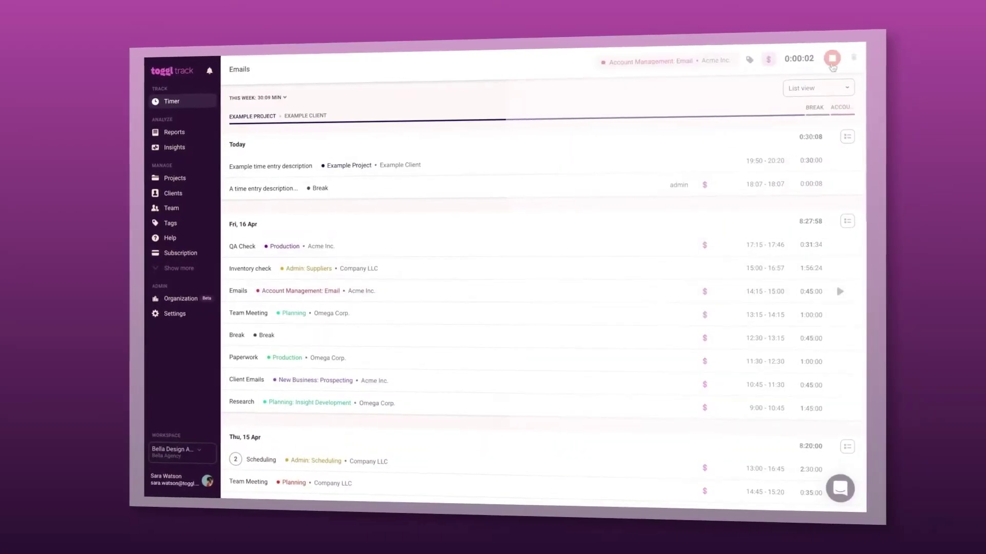
# Stop the Emails timer and start a manual entry dated 18 April 2021.
pyautogui.click(831, 59)
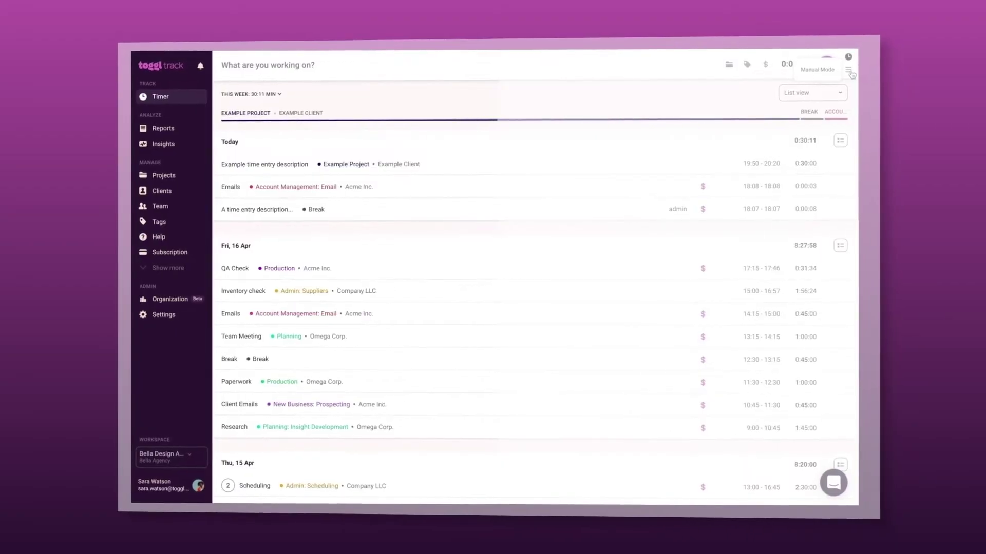
pyautogui.click(849, 72)
pyautogui.click(741, 66)
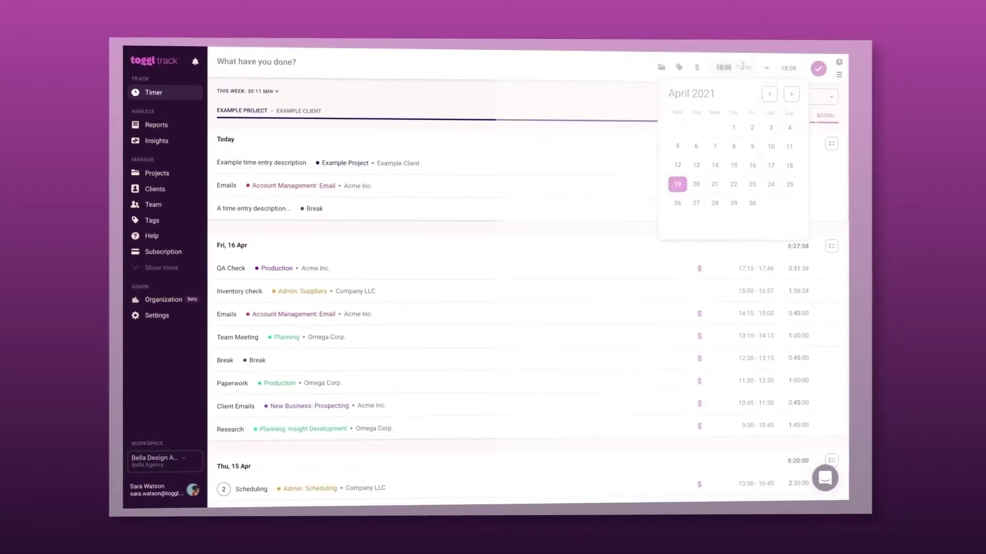
pyautogui.click(786, 167)
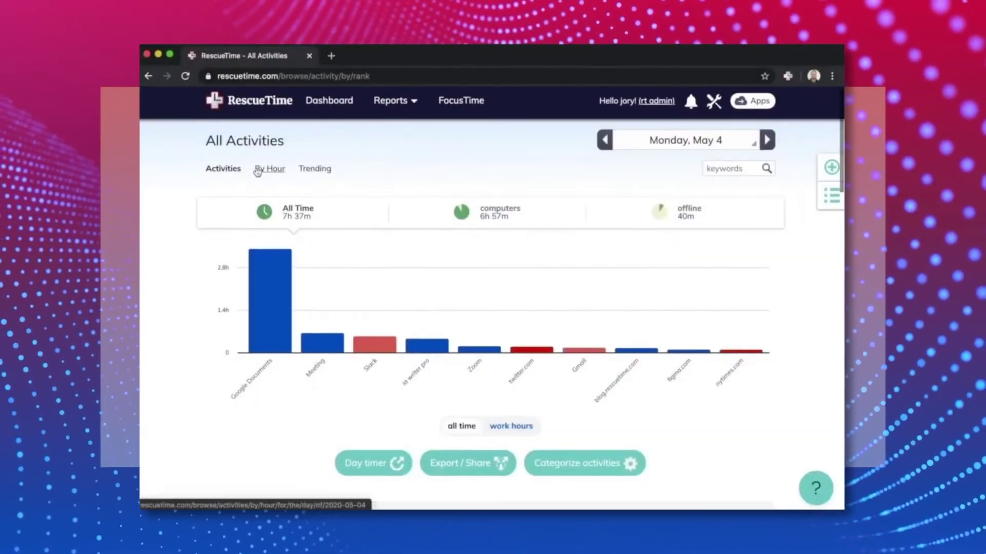
# View RescueTime activities and productivity by hour, then open Goals & Alerts.
pyautogui.click(270, 172)
pyautogui.scroll(-5, 264, 172)
pyautogui.scroll(-5, 265, 171)
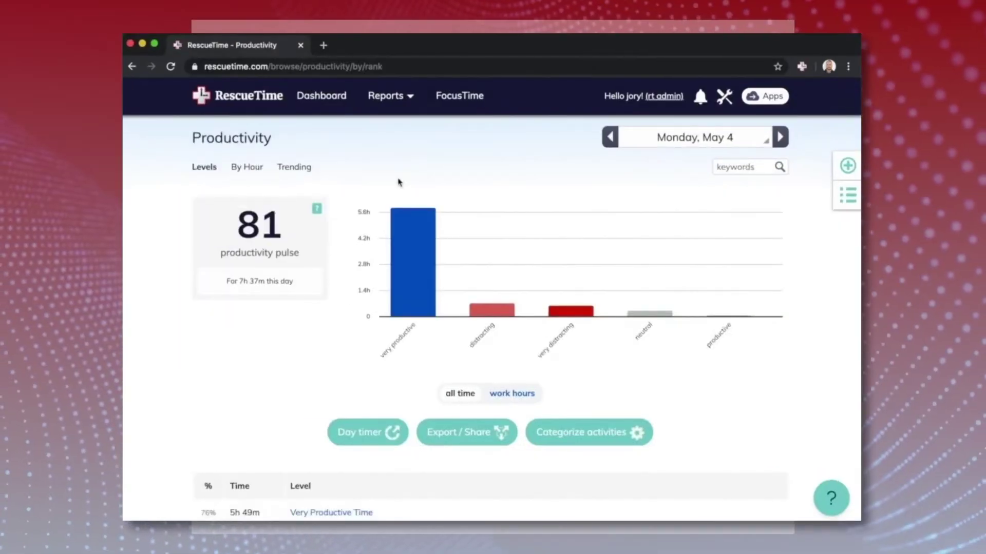
pyautogui.click(247, 167)
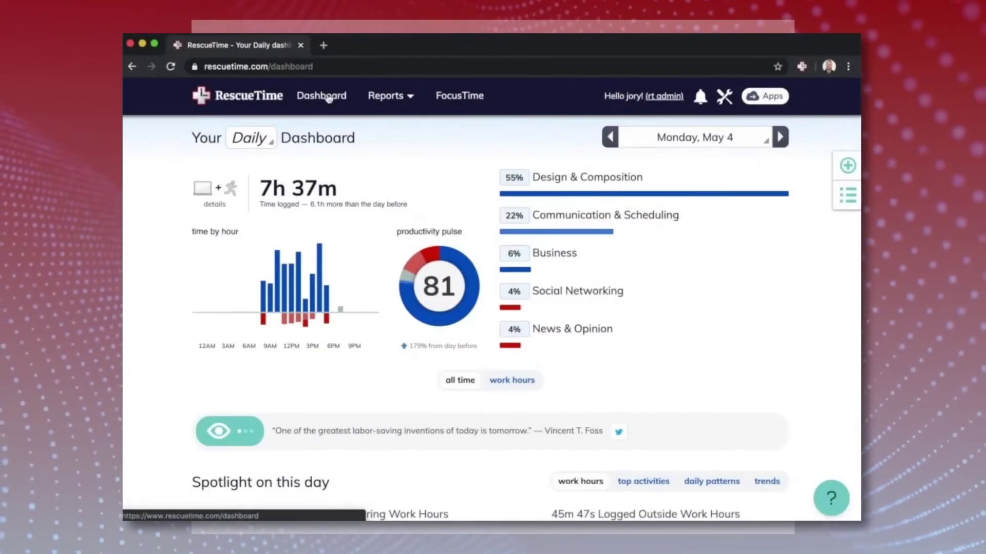
pyautogui.scroll(-4, 329, 100)
pyautogui.scroll(-3, 329, 100)
pyautogui.scroll(-2, 329, 100)
pyautogui.scroll(-2, 329, 100)
pyautogui.scroll(-3, 329, 98)
pyautogui.scroll(-3, 328, 97)
pyautogui.scroll(-2, 329, 98)
pyautogui.scroll(-2, 329, 98)
pyautogui.scroll(-1, 328, 97)
pyautogui.scroll(3, 329, 98)
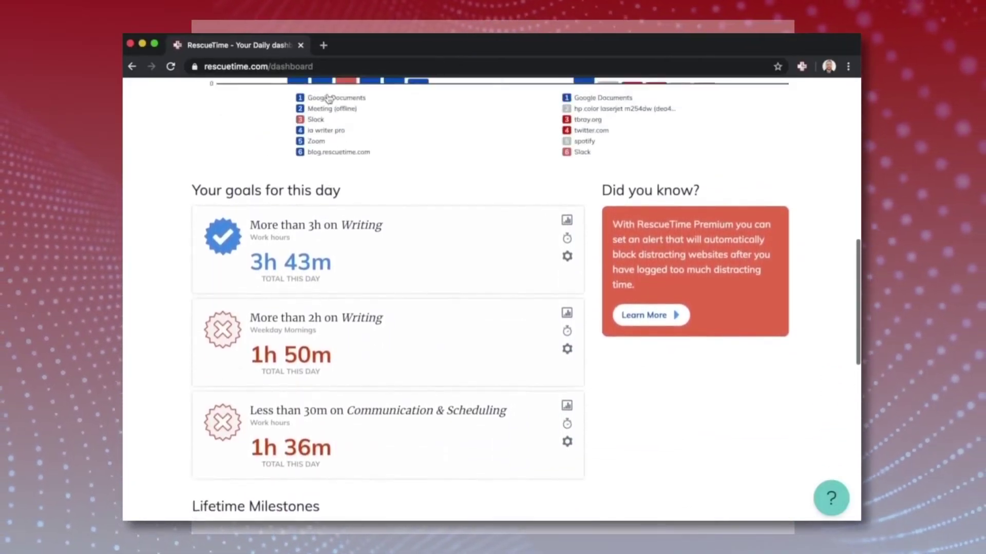
pyautogui.scroll(3, 329, 98)
pyautogui.scroll(2, 329, 98)
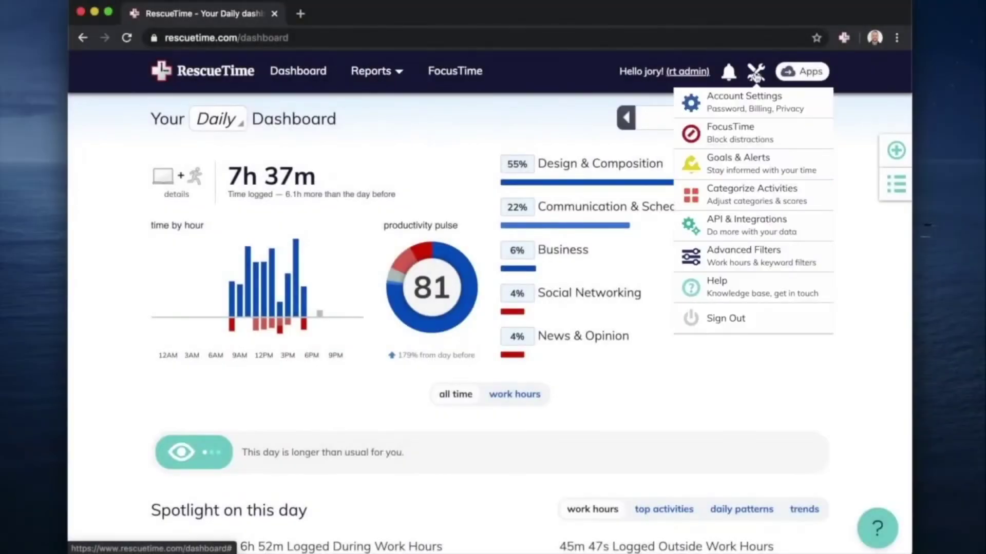
pyautogui.click(760, 167)
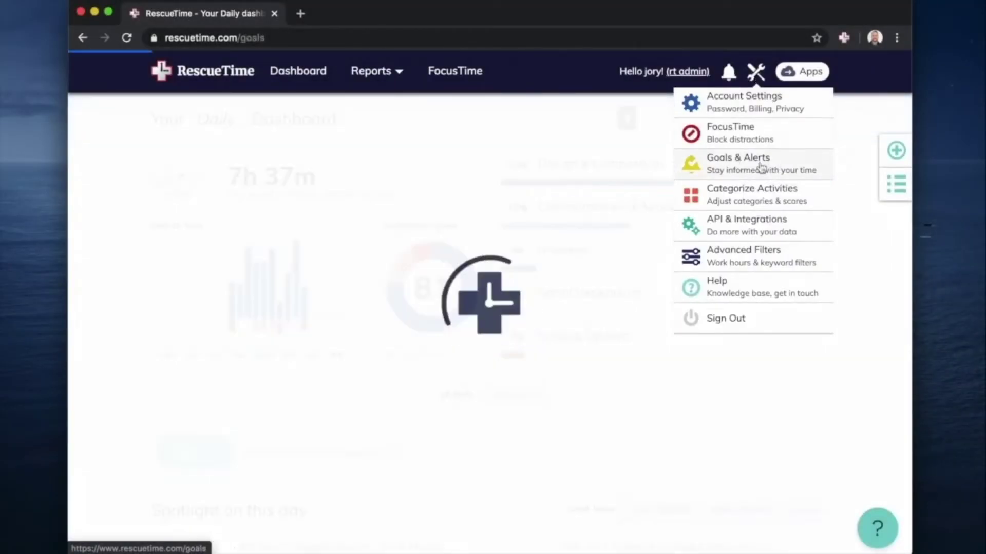
pyautogui.scroll(-2, 539, 231)
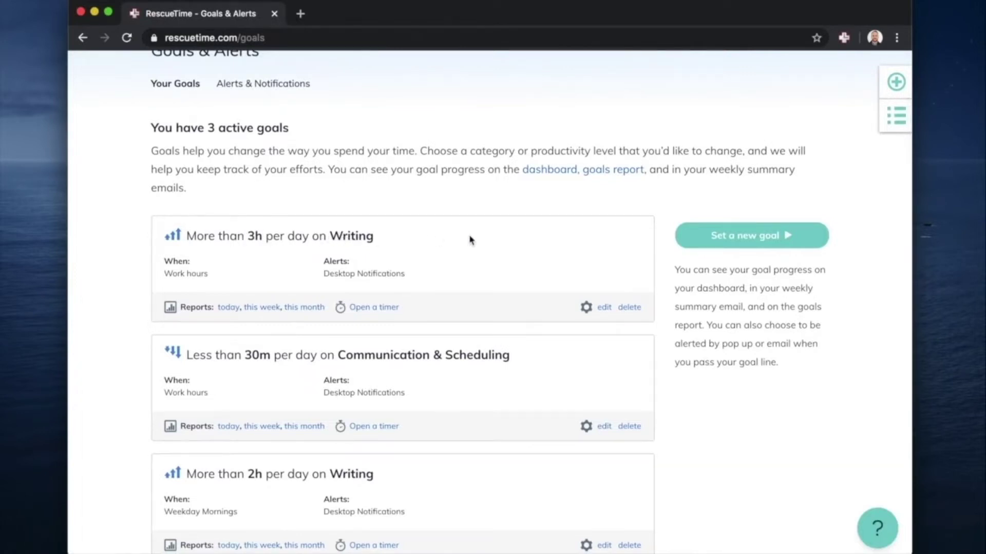
pyautogui.scroll(-3, 470, 239)
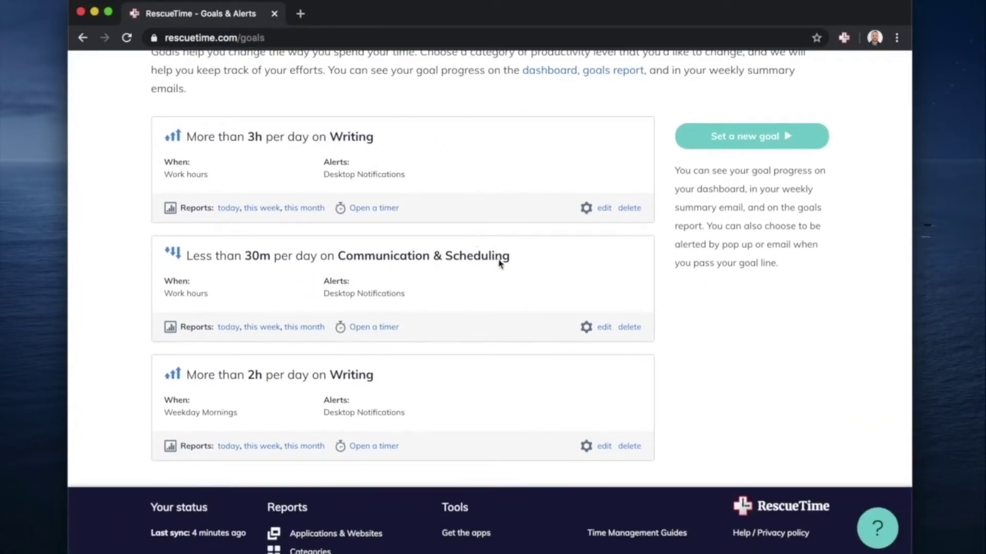
pyautogui.scroll(3, 539, 264)
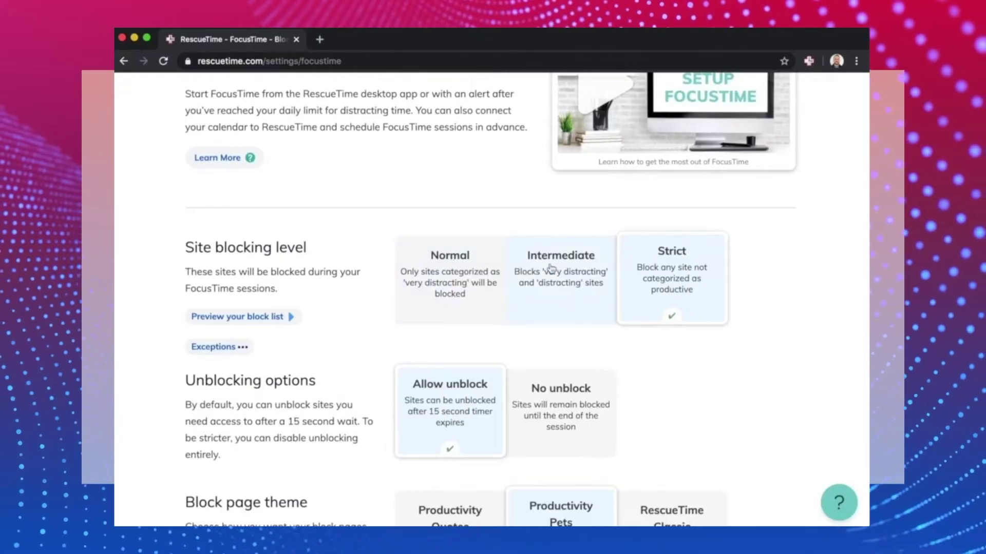
pyautogui.scroll(-2, 551, 269)
pyautogui.scroll(-1, 550, 269)
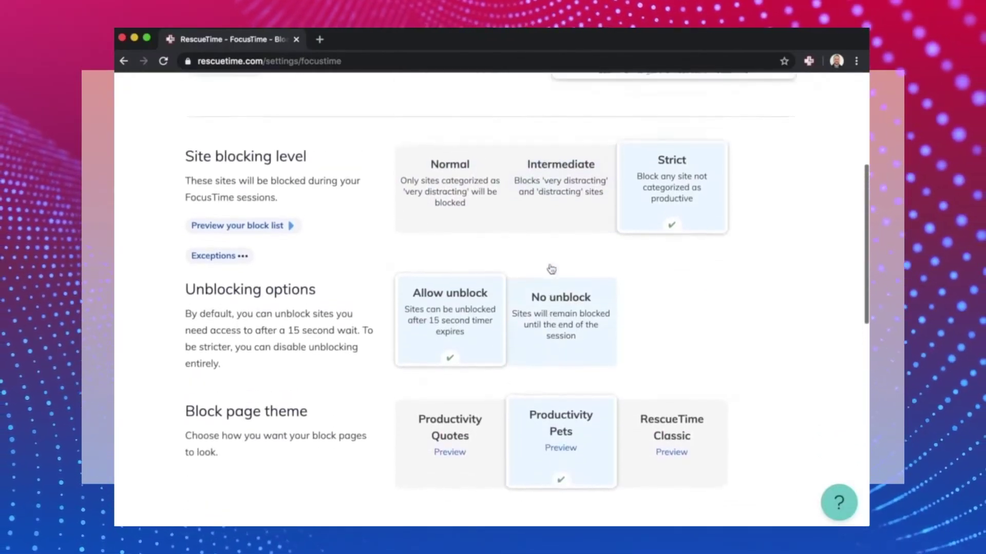
pyautogui.scroll(4, 550, 269)
pyautogui.scroll(3, 550, 269)
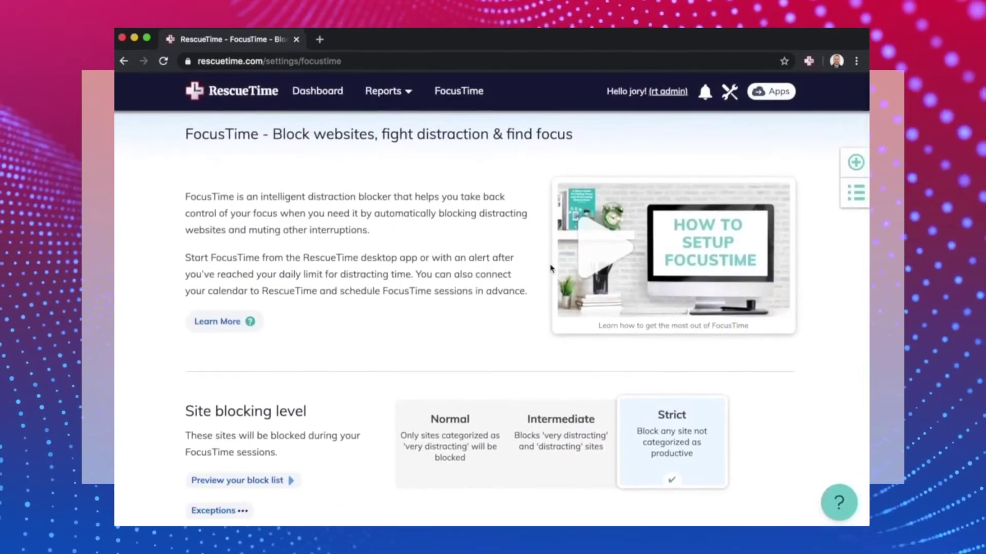
# Bring up the 30-minute Start FocusTime prompt from the menu-bar icon, then dismiss it.
pyautogui.click(606, 35)
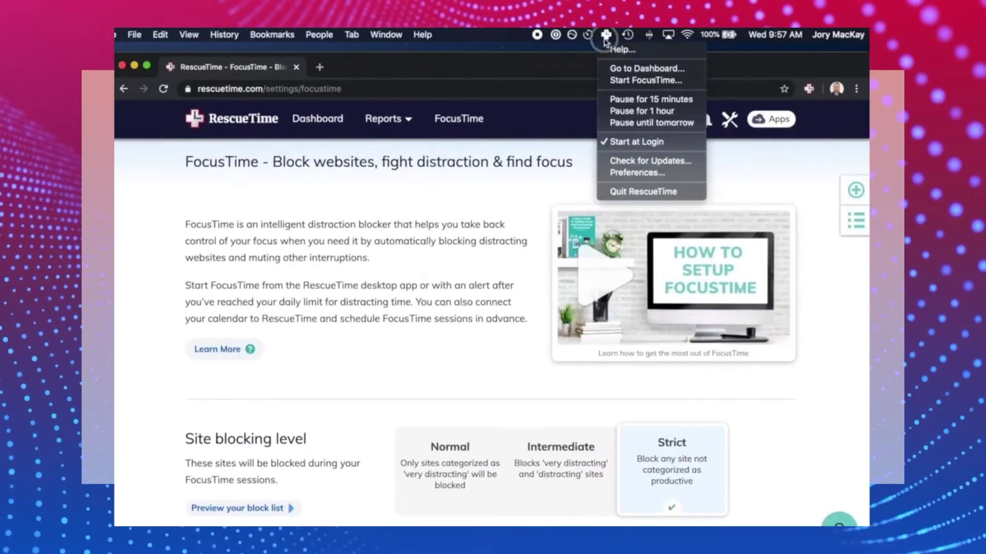
pyautogui.click(622, 81)
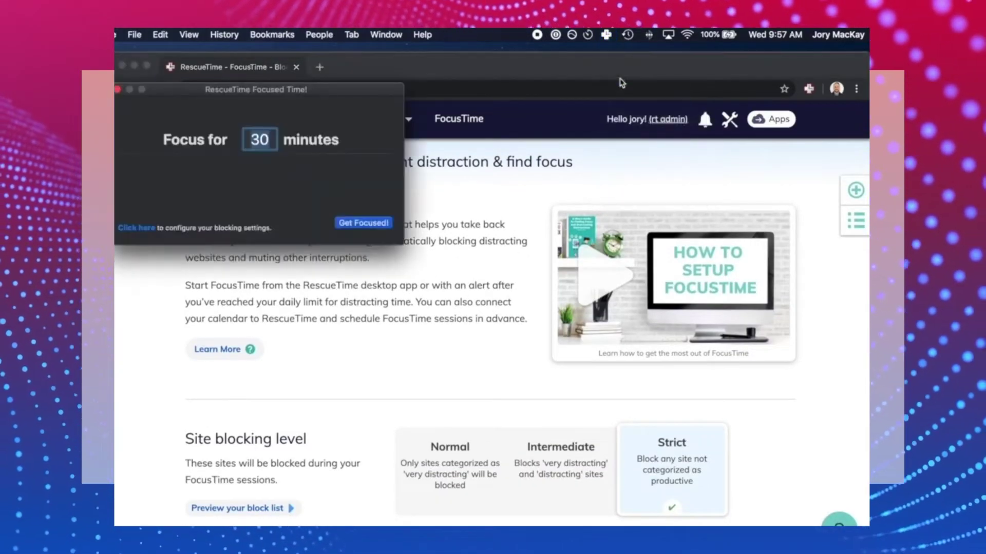
pyautogui.click(362, 223)
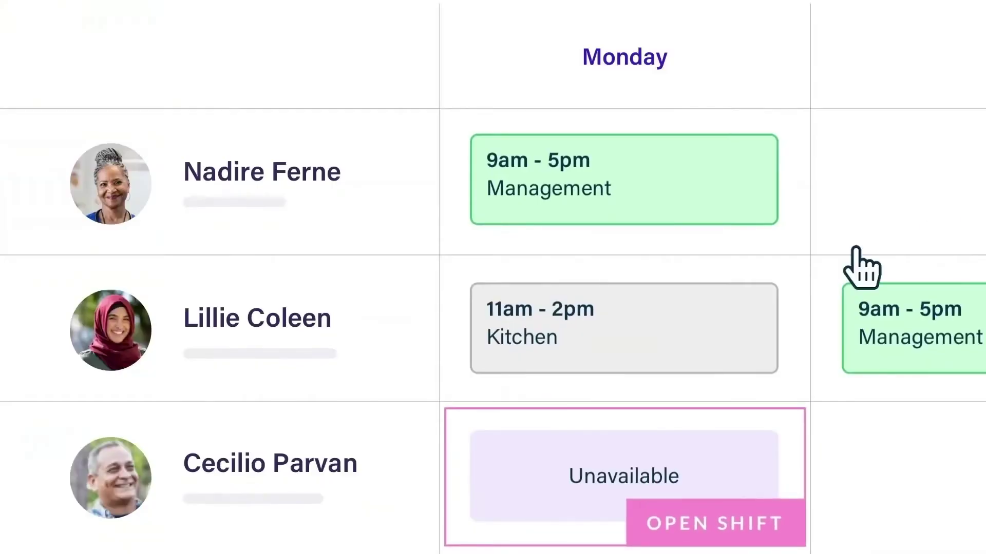
pyautogui.click(658, 475)
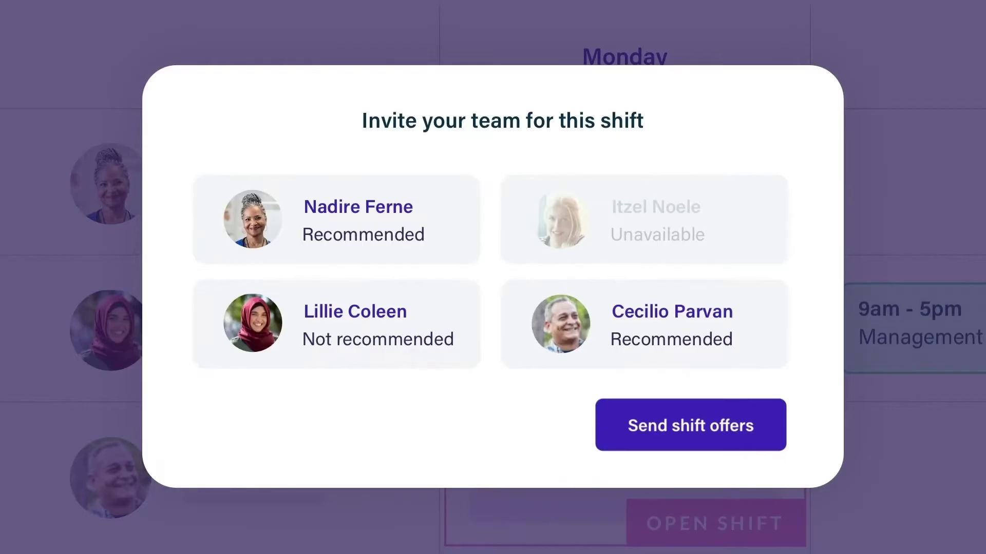